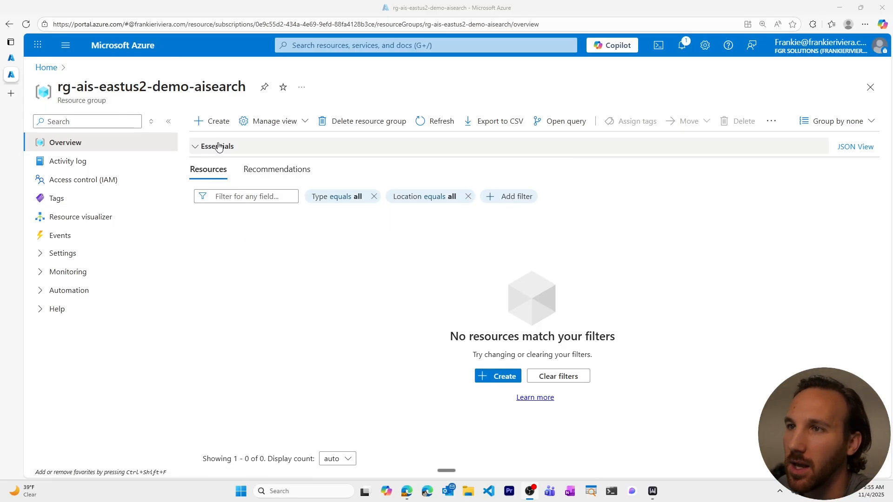
Search the Marketplace for "ai search" from the resource group and start creating an Azure AI Search service.
{"action": "left_click", "coordinate": [215, 121]}
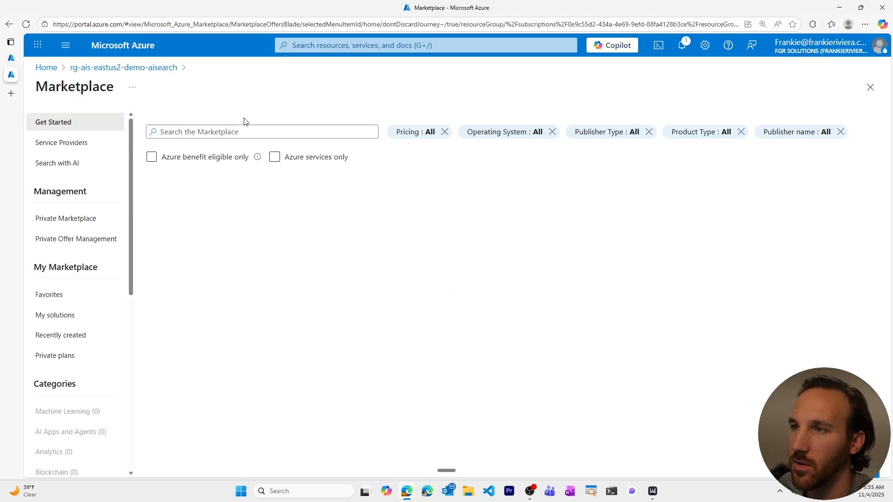
{"action": "left_click", "coordinate": [182, 234]}
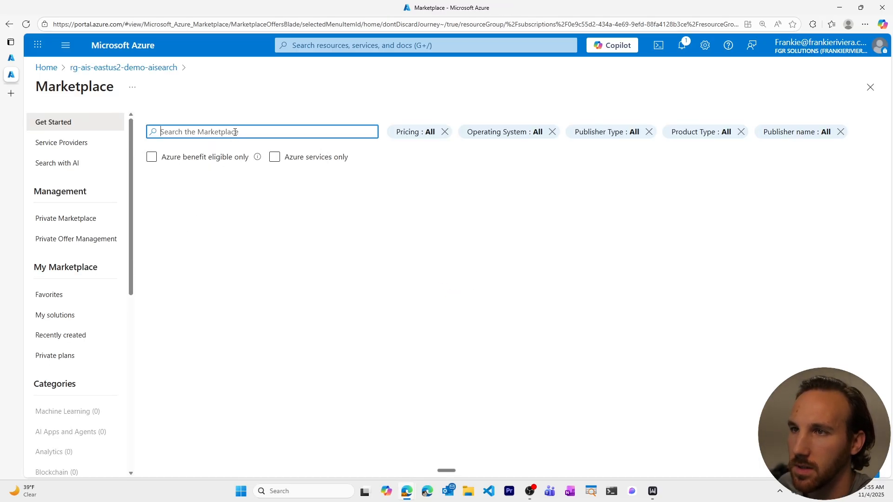
{"action": "type", "text": "ai"}
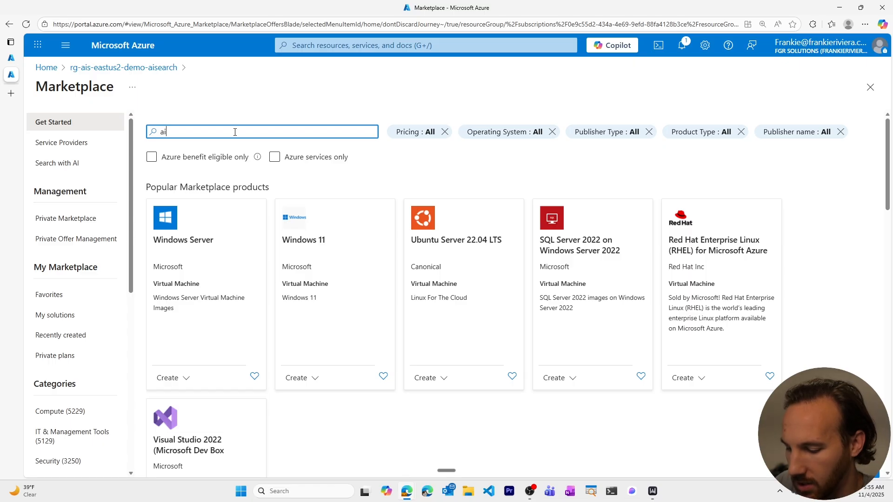
{"action": "type", "text": " searhc"}
{"action": "key", "text": "BackSpace"}
{"action": "key", "text": "BackSpace"}
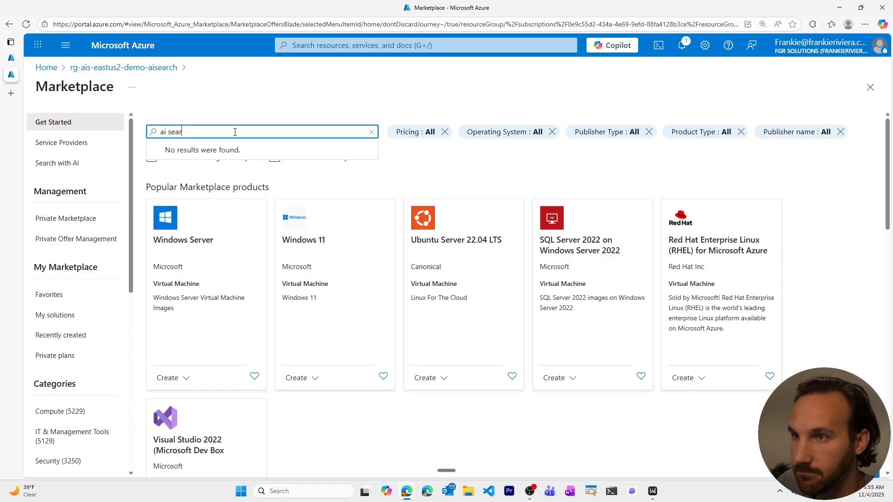
{"action": "type", "text": "ch"}
{"action": "key", "text": "Return"}
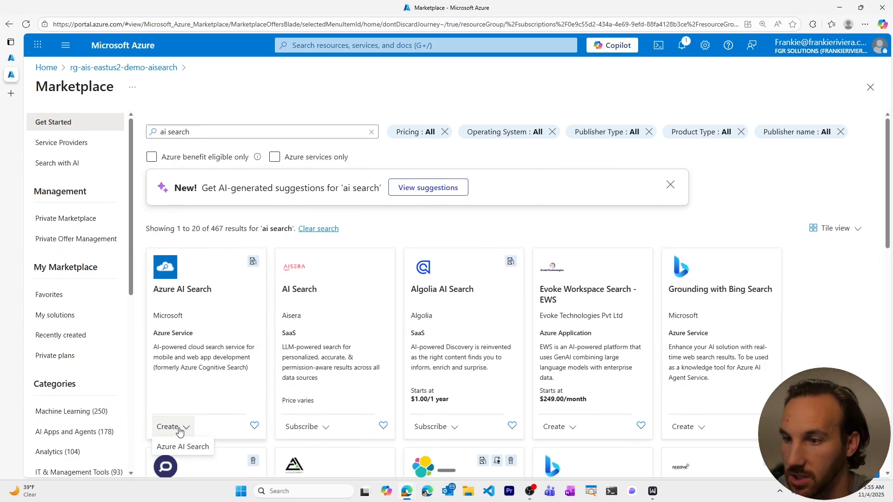
{"action": "left_click", "coordinate": [184, 447]}
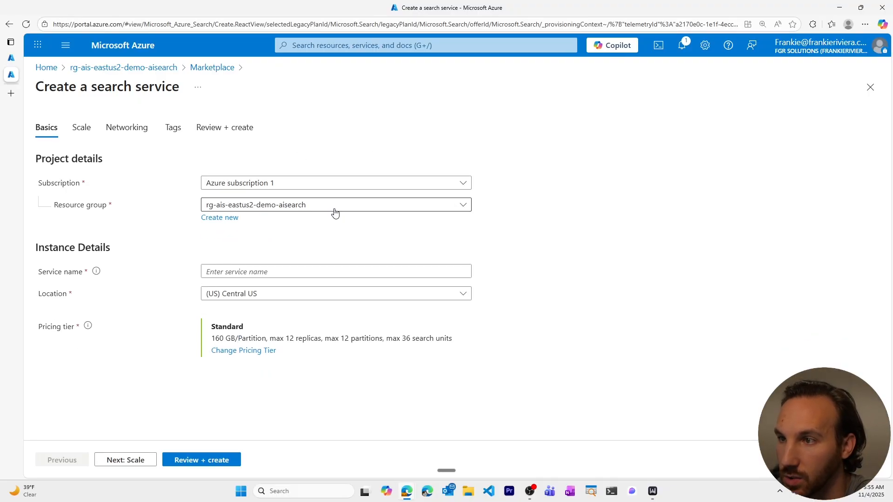
Name the search service search-ais-eastus2-demo-aisearch and set its location to (US) East US 2.
{"action": "left_click", "coordinate": [255, 270]}
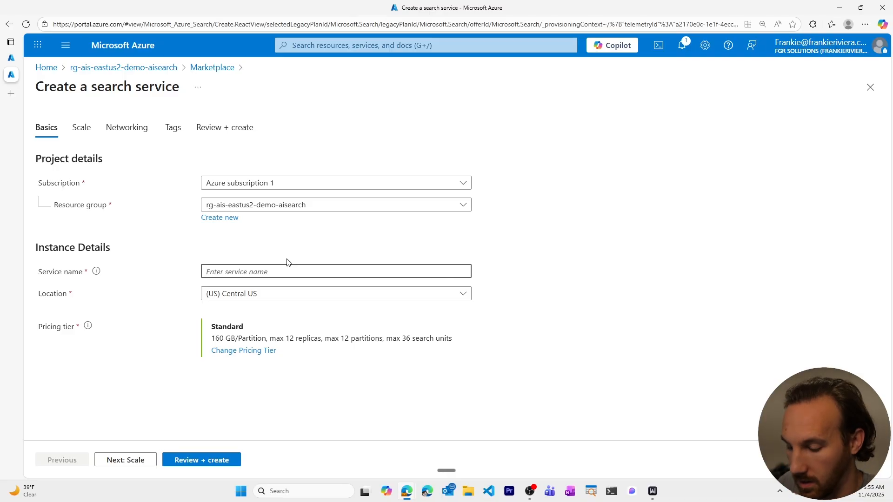
{"action": "type", "text": "search"}
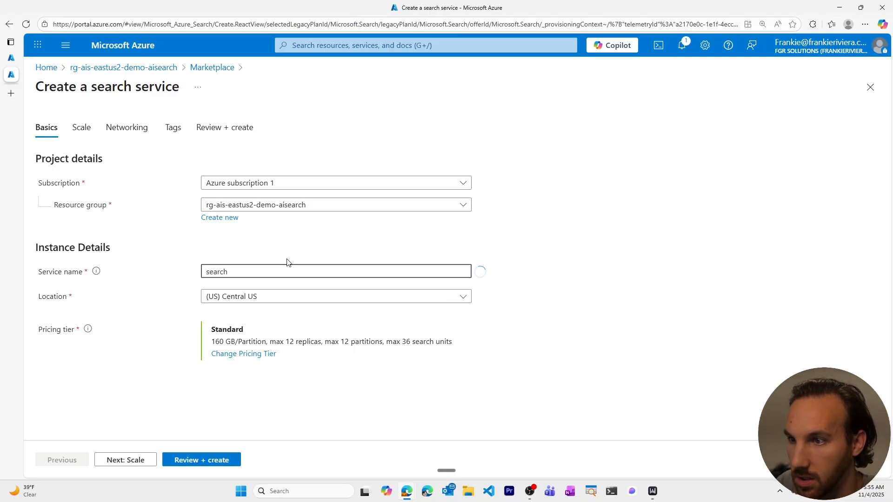
{"action": "type", "text": "-"}
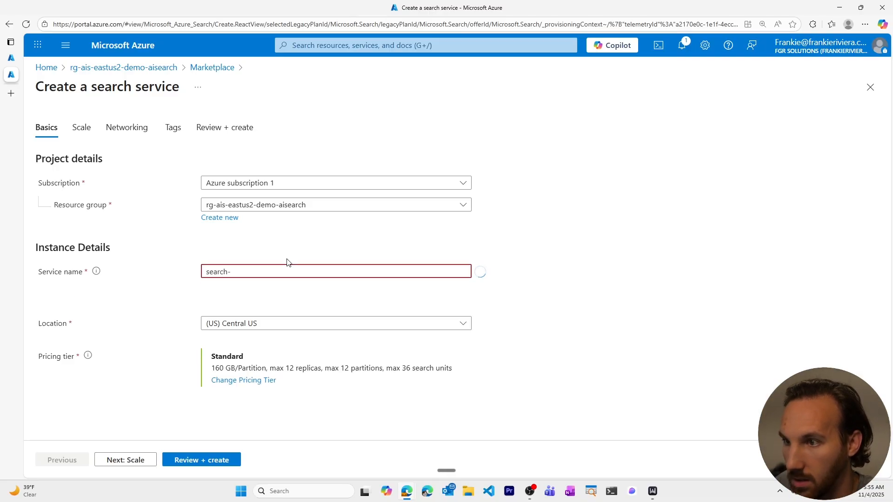
{"action": "type", "text": "ais-ea"}
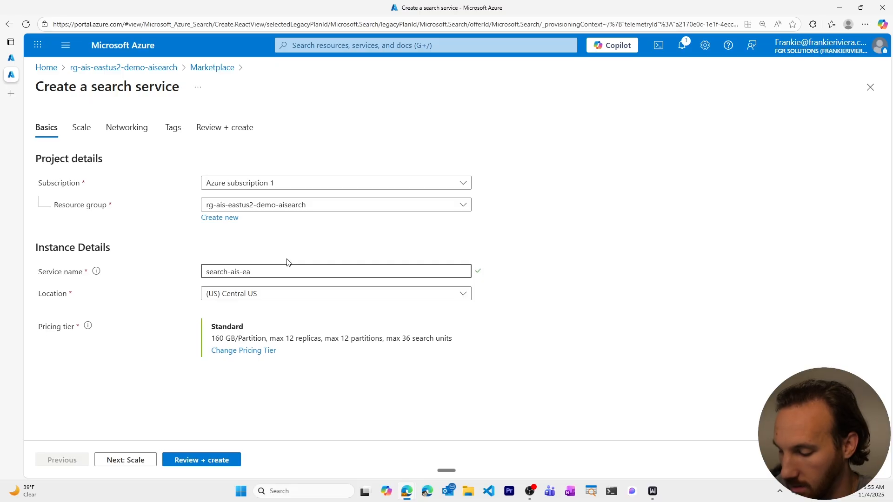
{"action": "type", "text": "stus2"}
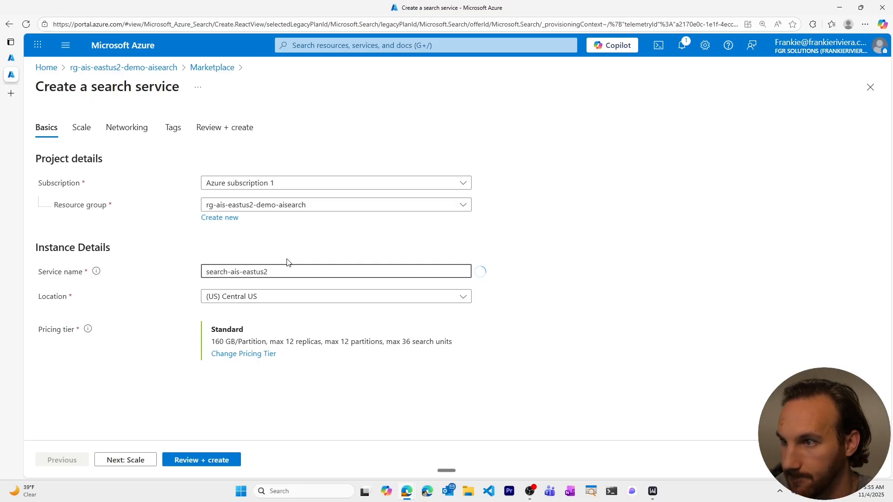
{"action": "type", "text": "-demo-"}
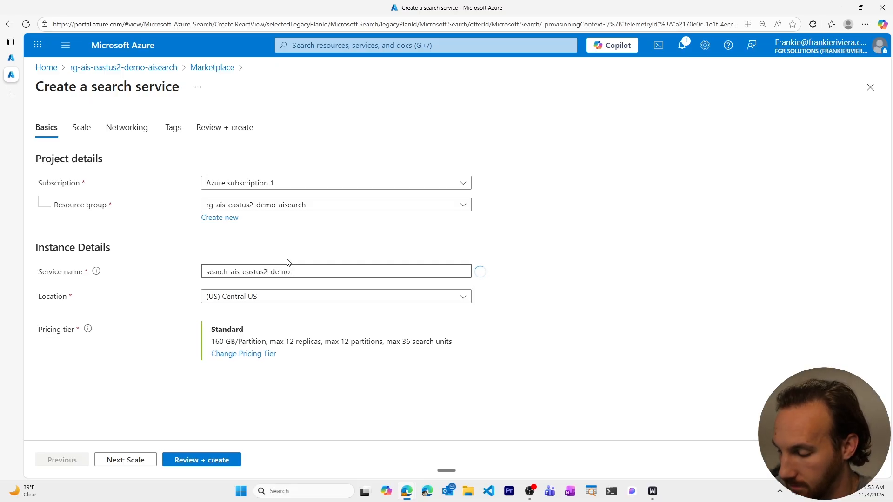
{"action": "type", "text": "aisea"}
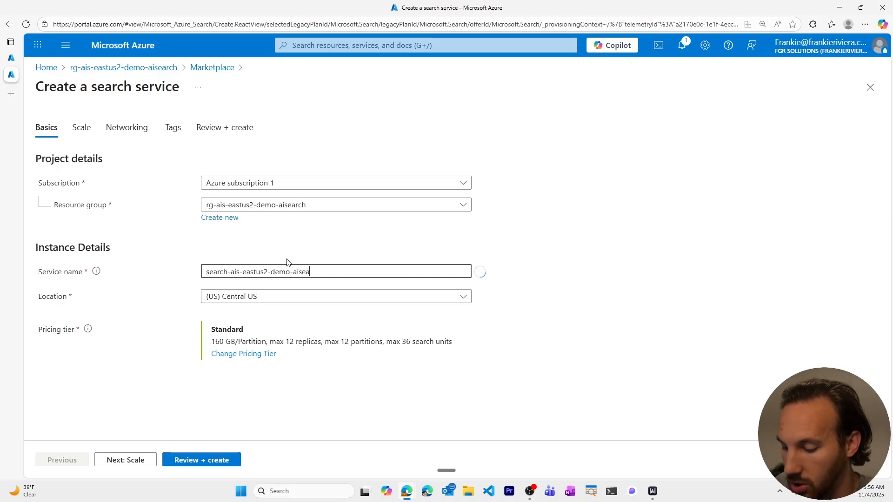
{"action": "type", "text": "rc"}
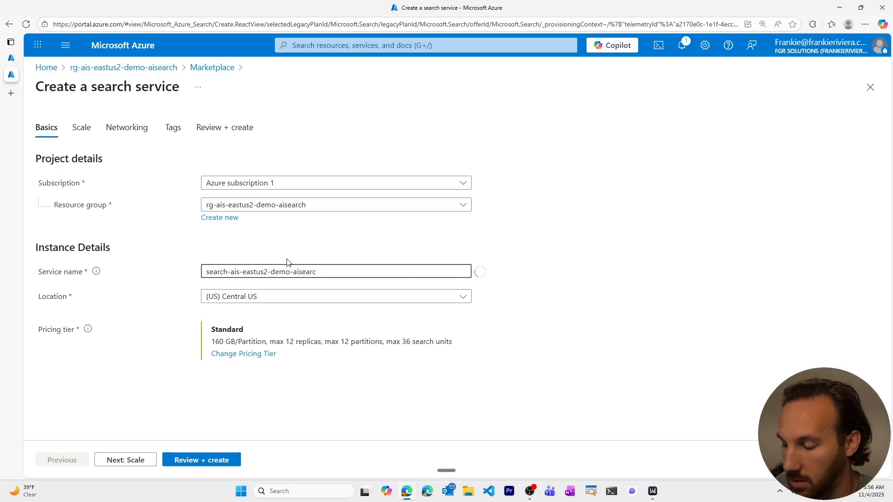
{"action": "type", "text": "h"}
{"action": "left_click", "coordinate": [344, 296]}
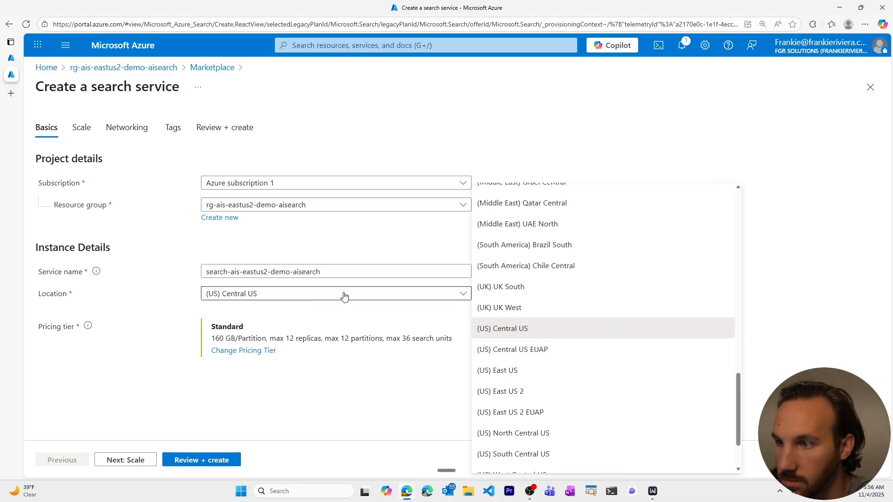
{"action": "left_click", "coordinate": [545, 395]}
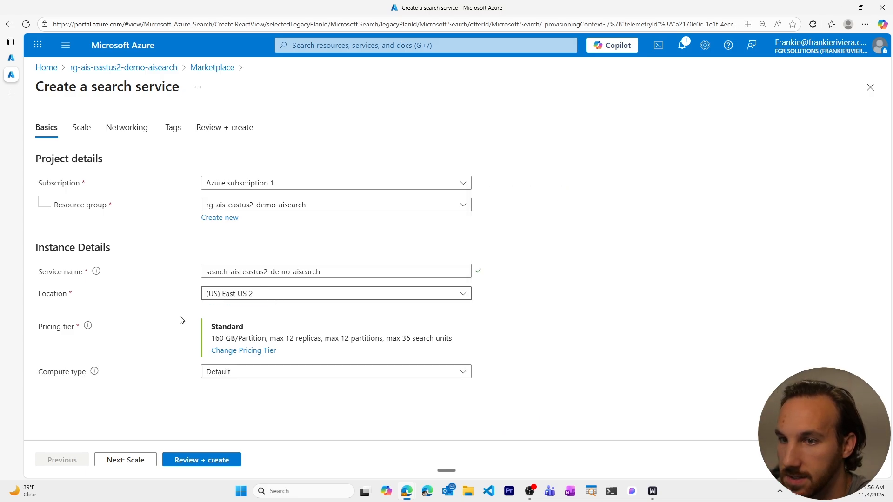
Compare the pricing tiers, adjusting column widths to read the search units, replicas and partitions headings, and select the Standard S tier.
{"action": "left_click", "coordinate": [250, 351]}
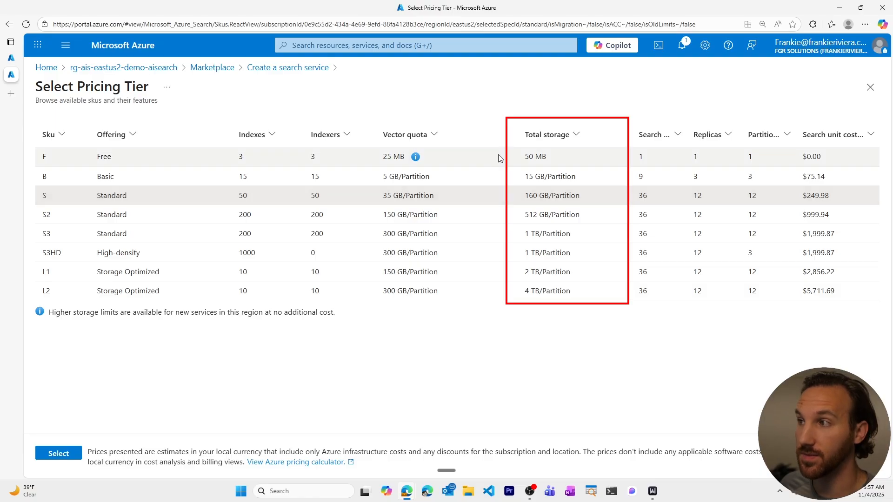
{"action": "left_click", "coordinate": [117, 196]}
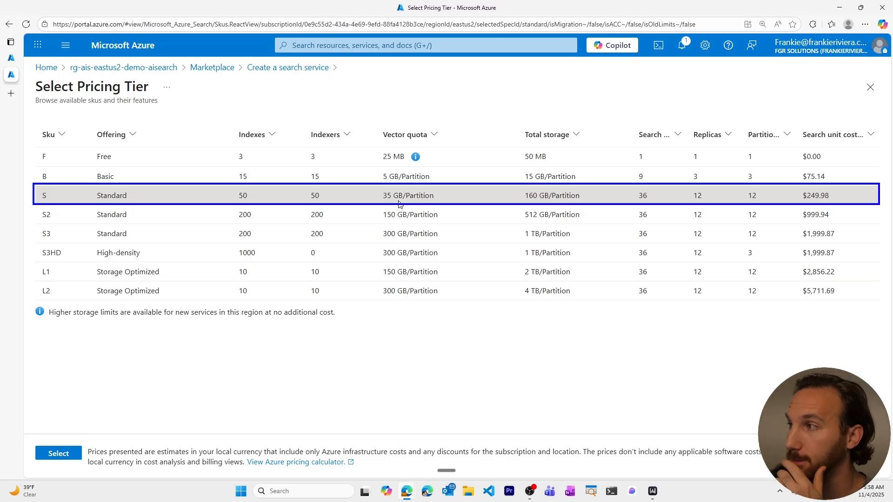
{"action": "left_click_drag", "start_coordinate": [632, 136], "coordinate": [600, 138]}
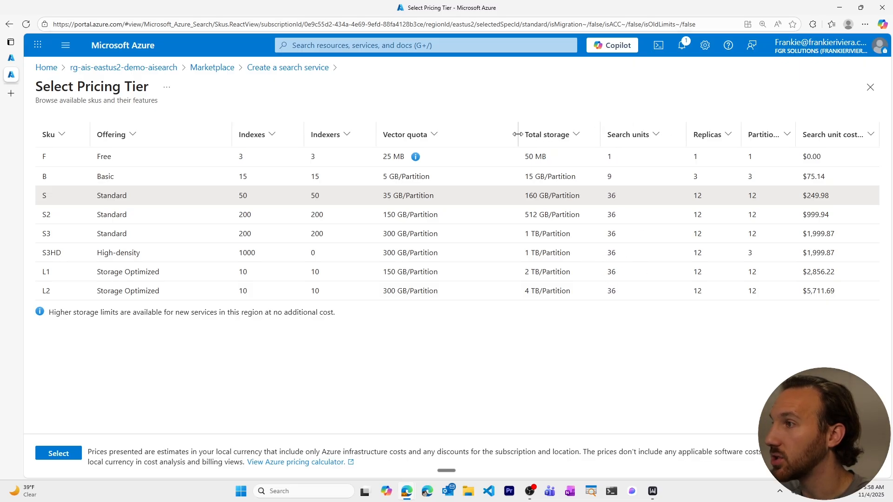
{"action": "left_click_drag", "start_coordinate": [518, 135], "coordinate": [479, 135]}
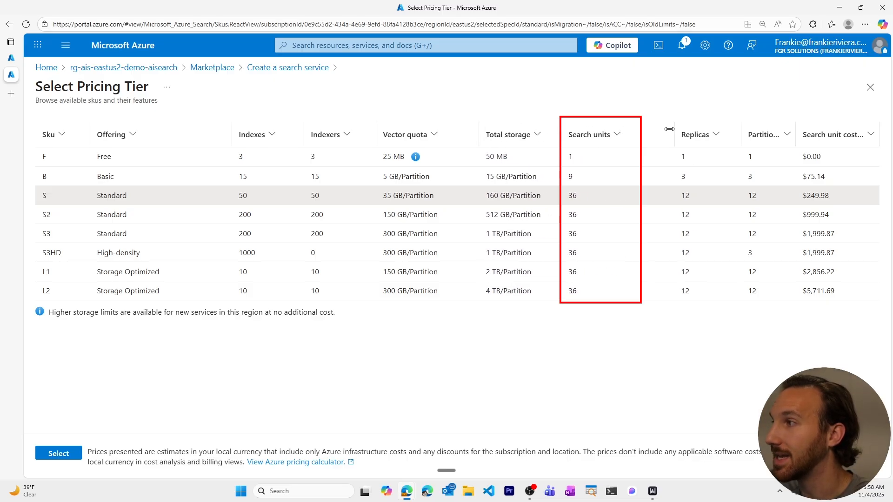
{"action": "left_click_drag", "start_coordinate": [669, 129], "coordinate": [638, 133]}
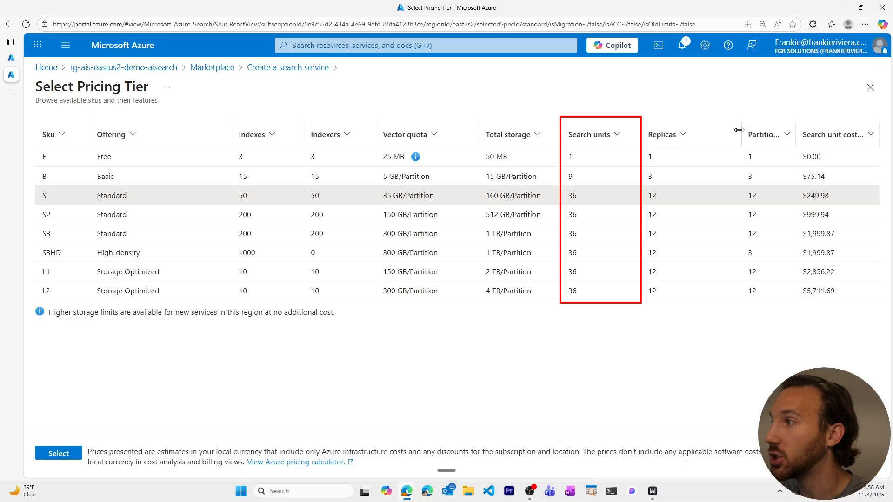
{"action": "left_click_drag", "start_coordinate": [739, 130], "coordinate": [706, 131]}
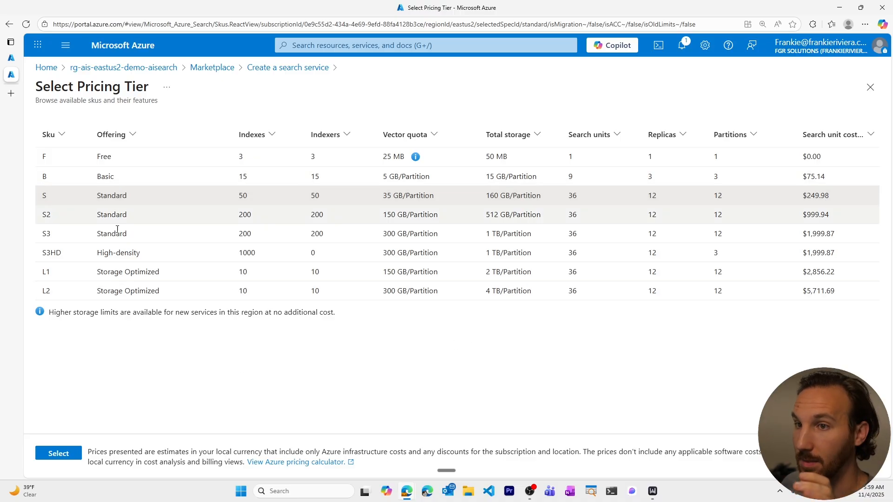
{"action": "left_click", "coordinate": [58, 454]}
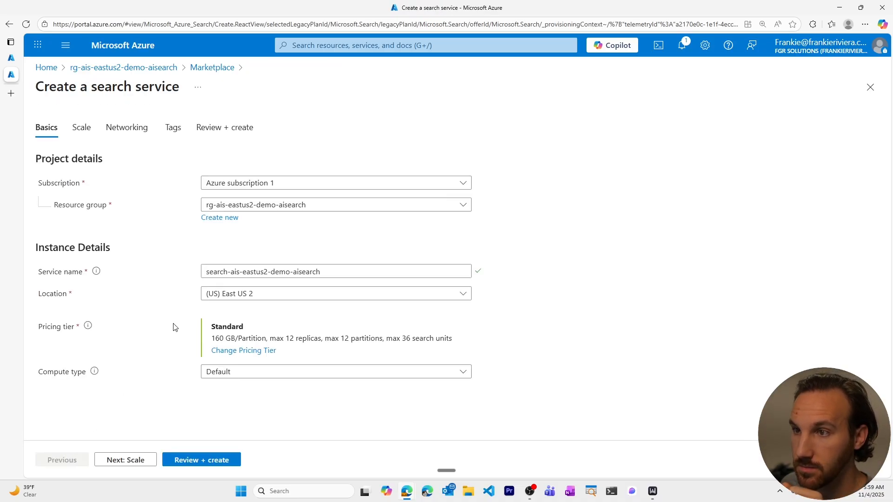
Choose the Default compute type and keep the service's scale at 1 replica.
{"action": "left_click", "coordinate": [258, 376]}
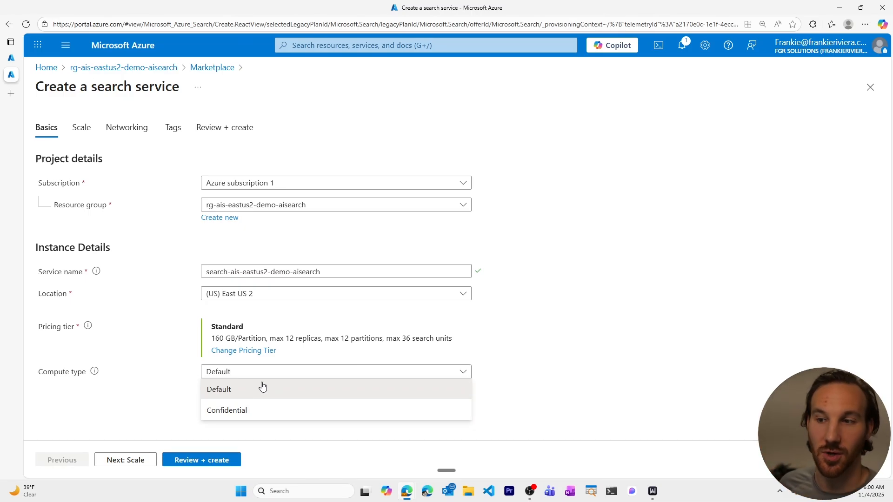
{"action": "left_click", "coordinate": [262, 389]}
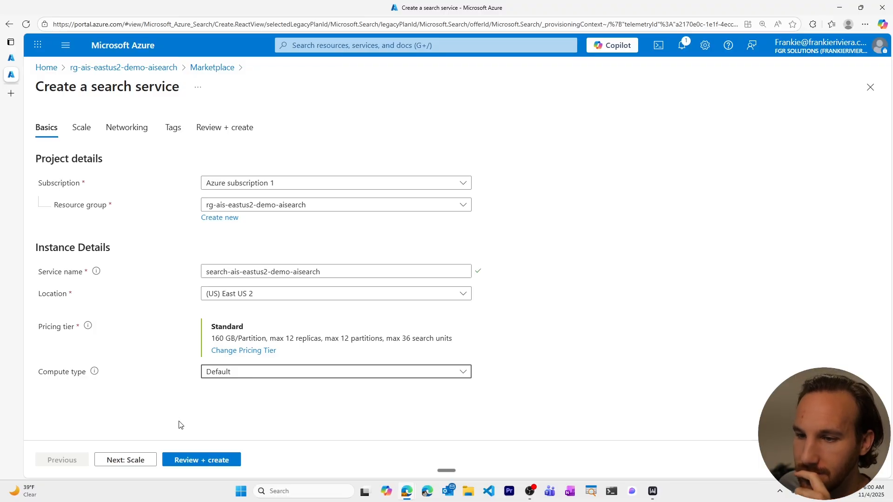
{"action": "left_click", "coordinate": [124, 459]}
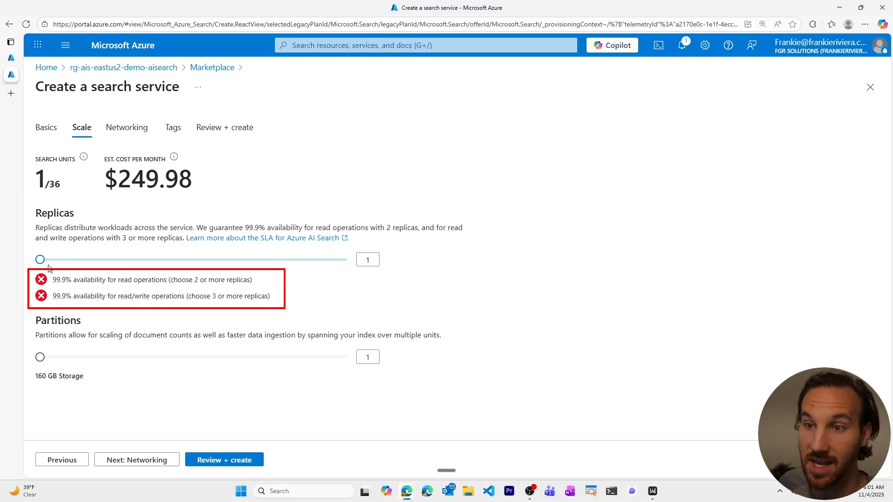
{"action": "mouse_move", "coordinate": [42, 260]}
{"action": "left_mouse_down"}
{"action": "mouse_move", "coordinate": [140, 261]}
{"action": "mouse_move", "coordinate": [40, 260]}
{"action": "left_mouse_up"}
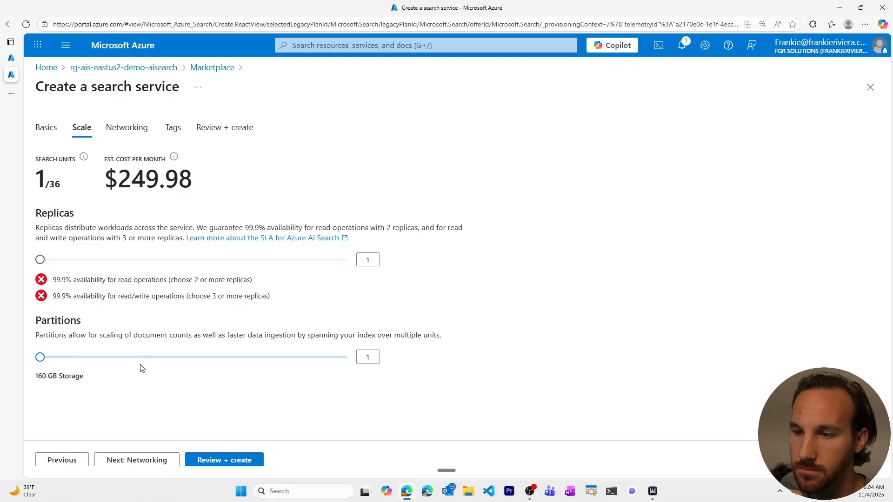
Set the service's endpoint connectivity to Public in the networking settings.
{"action": "left_click", "coordinate": [145, 459]}
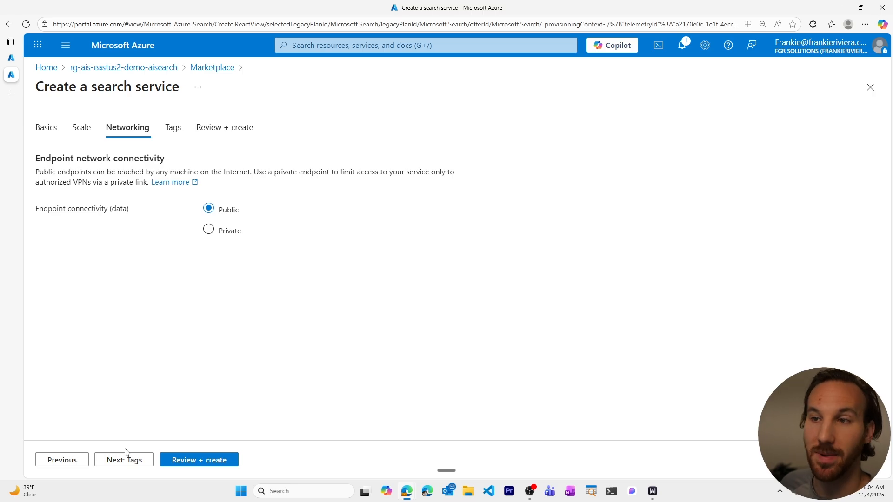
{"action": "left_click", "coordinate": [209, 230]}
{"action": "left_click", "coordinate": [208, 209]}
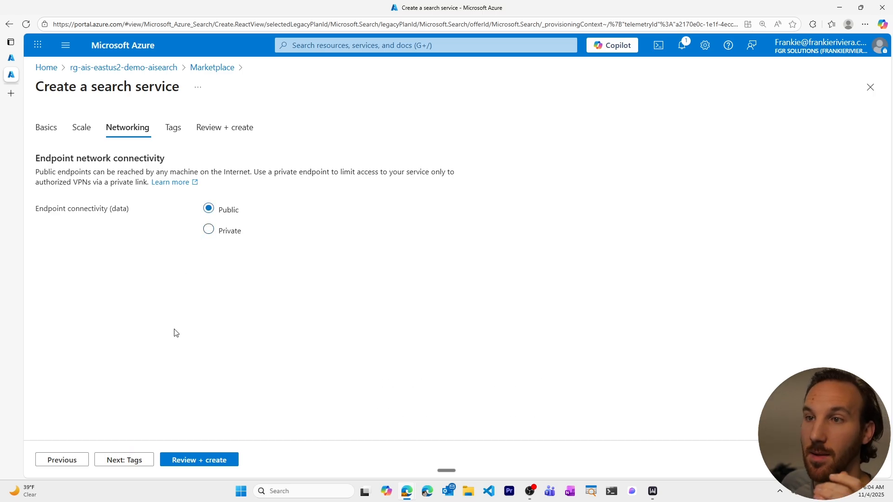
Leave the tags empty, review the configuration and create the search service.
{"action": "left_click", "coordinate": [130, 460]}
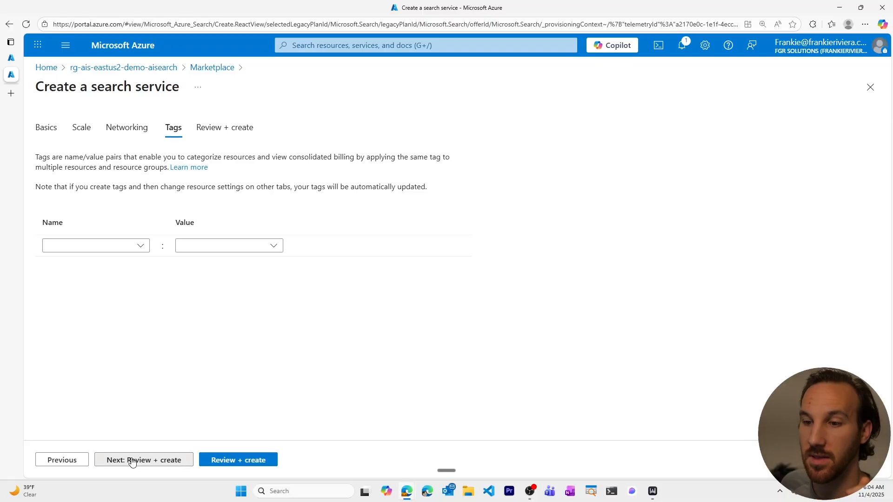
{"action": "left_click", "coordinate": [132, 461]}
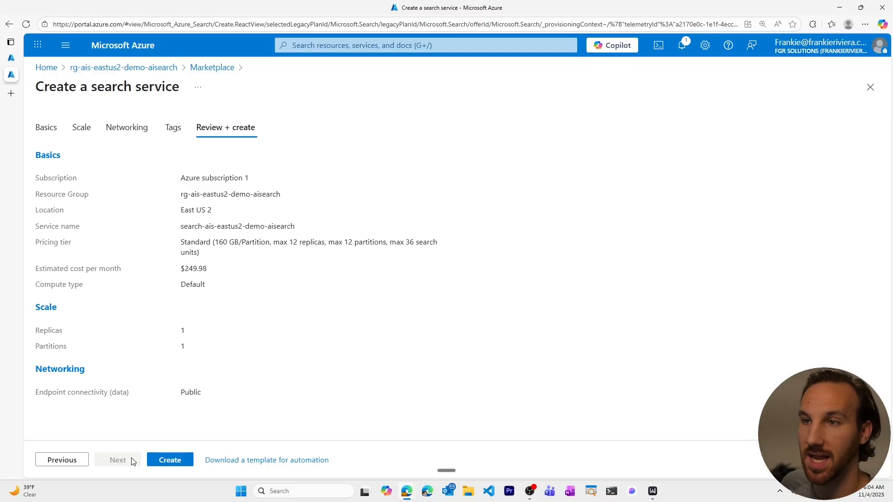
{"action": "left_click", "coordinate": [177, 460]}
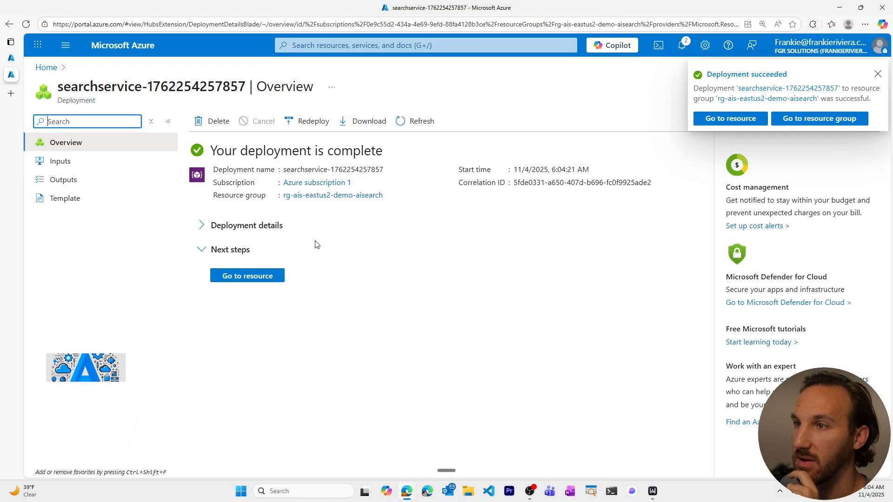
Open the deployed search service and start adding a new index with the form-based editor.
{"action": "left_click", "coordinate": [260, 278]}
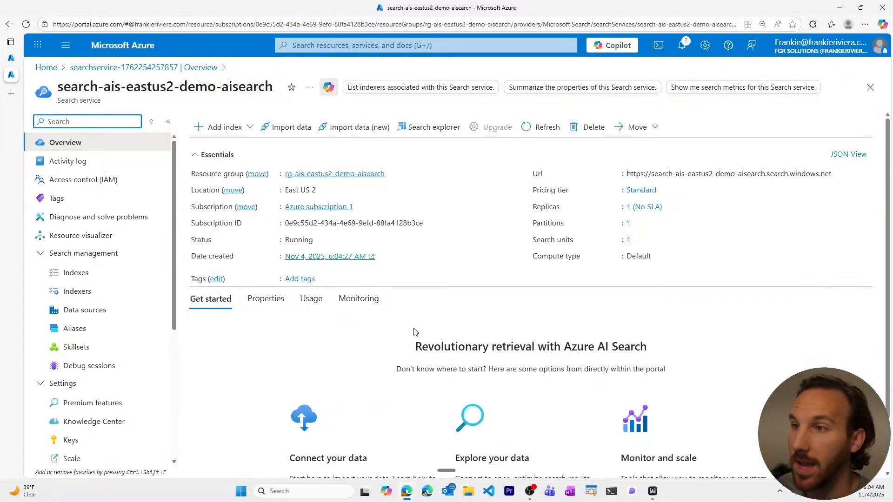
{"action": "left_click", "coordinate": [243, 130]}
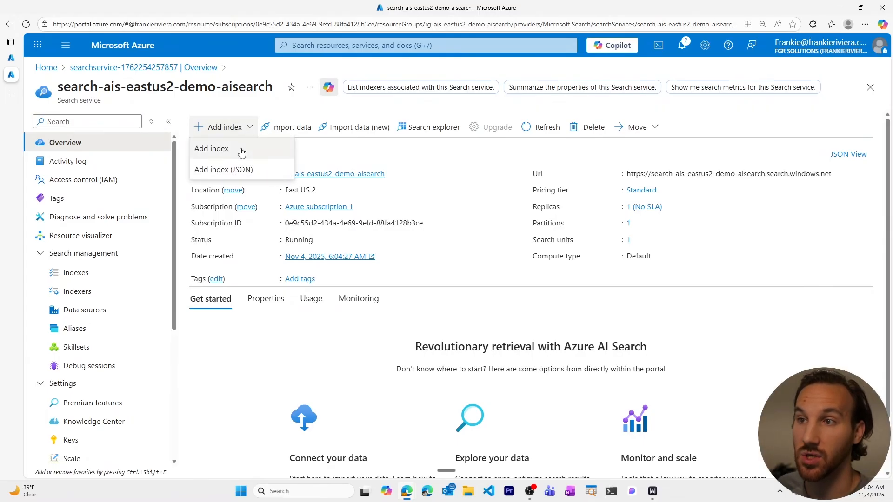
{"action": "left_click", "coordinate": [242, 153]}
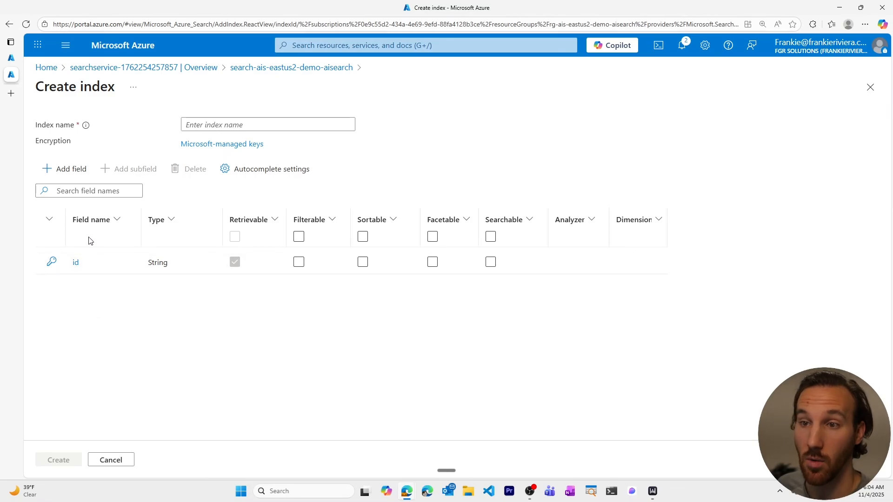
Examine the type and attribute options for a new index field, and return to the search service without creating the index.
{"action": "left_click", "coordinate": [70, 171]}
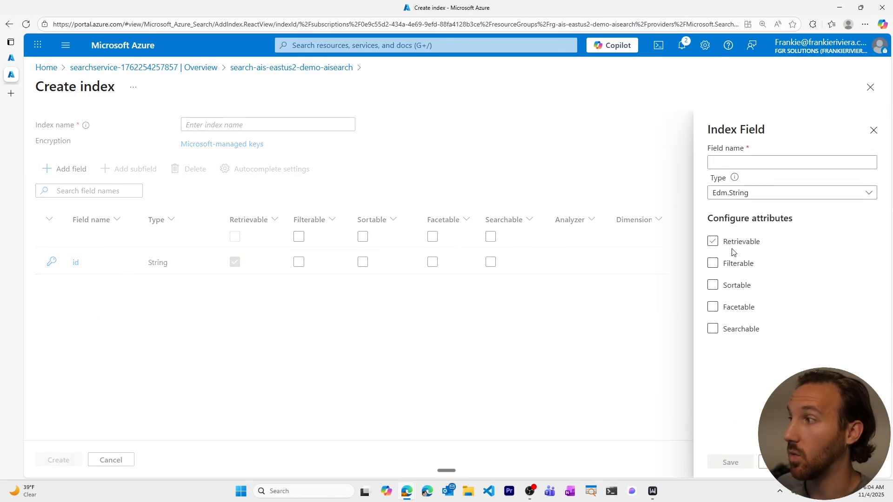
{"action": "left_click", "coordinate": [874, 130]}
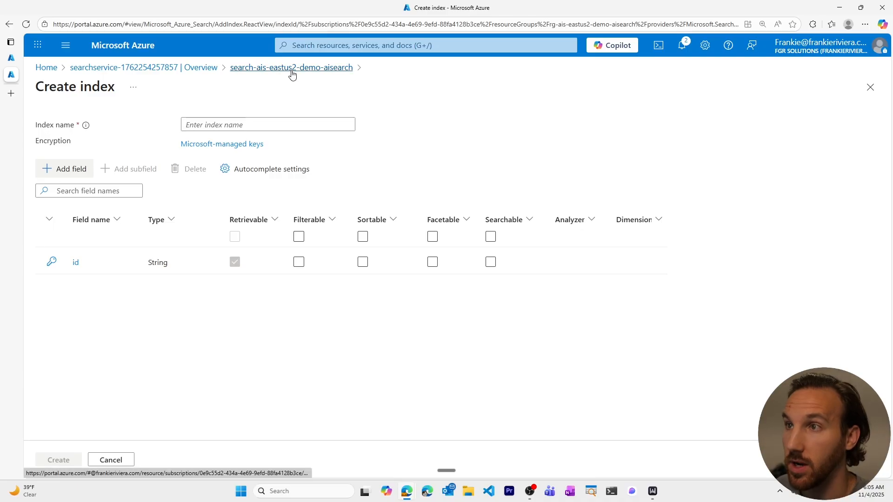
{"action": "left_click", "coordinate": [256, 67]}
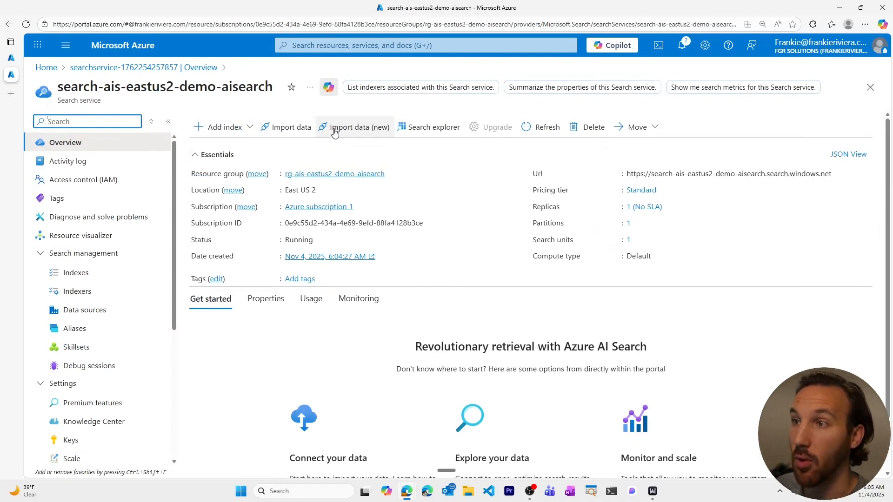
Look at the Import data wizard and the data sources in Import data (new), returning to the search service overview.
{"action": "left_click", "coordinate": [298, 132]}
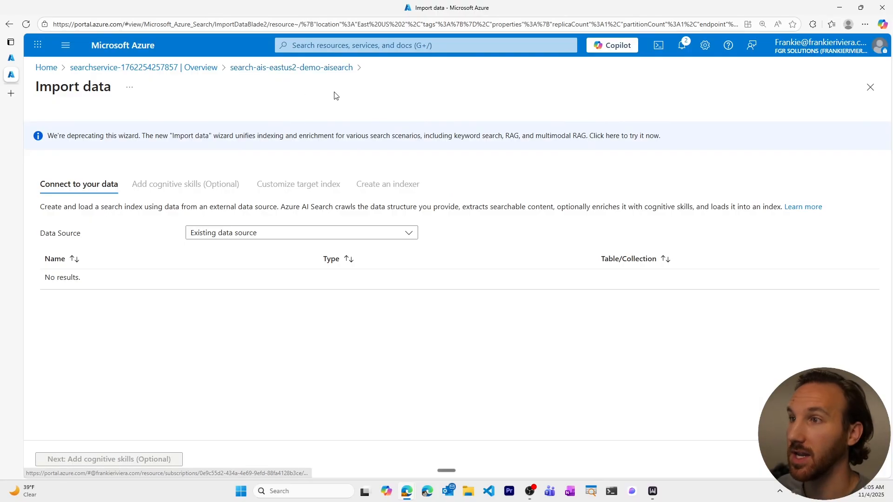
{"action": "left_click", "coordinate": [305, 68]}
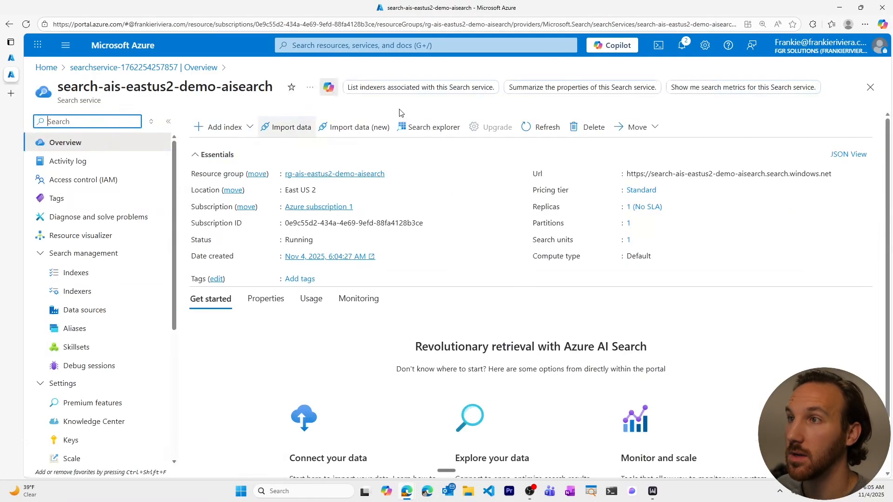
{"action": "left_click", "coordinate": [345, 128]}
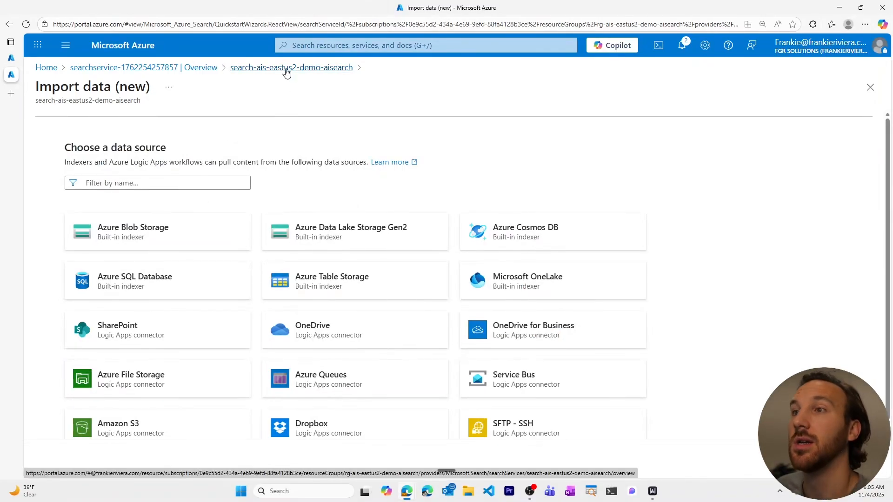
{"action": "left_click", "coordinate": [286, 70]}
{"action": "left_click", "coordinate": [504, 83]}
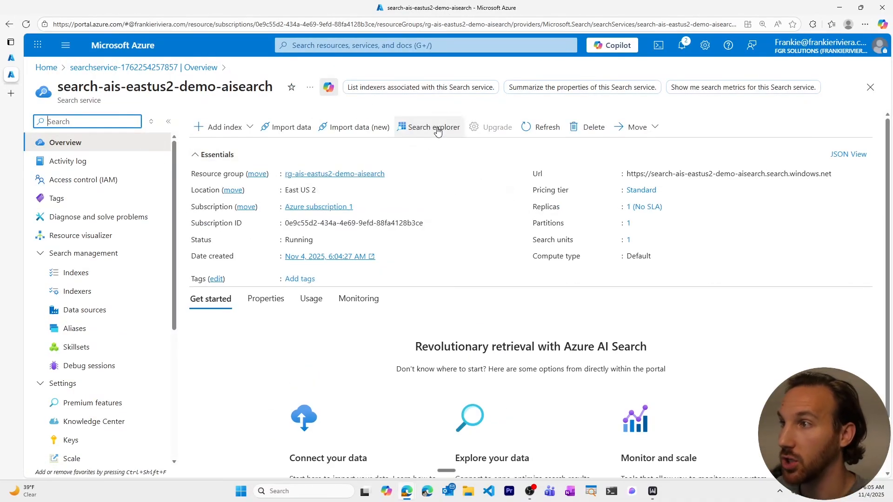
Look at the Search explorer, and return to the service overview to view its Get started options.
{"action": "left_click", "coordinate": [438, 132]}
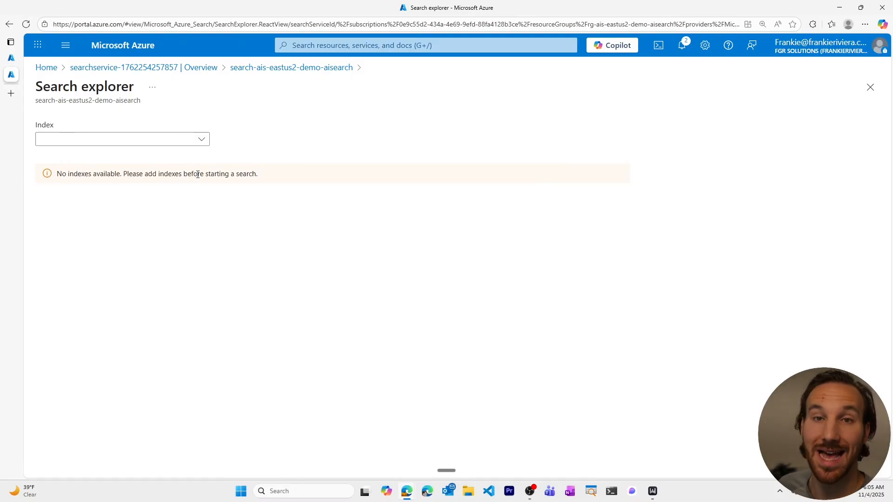
{"action": "left_click", "coordinate": [313, 68]}
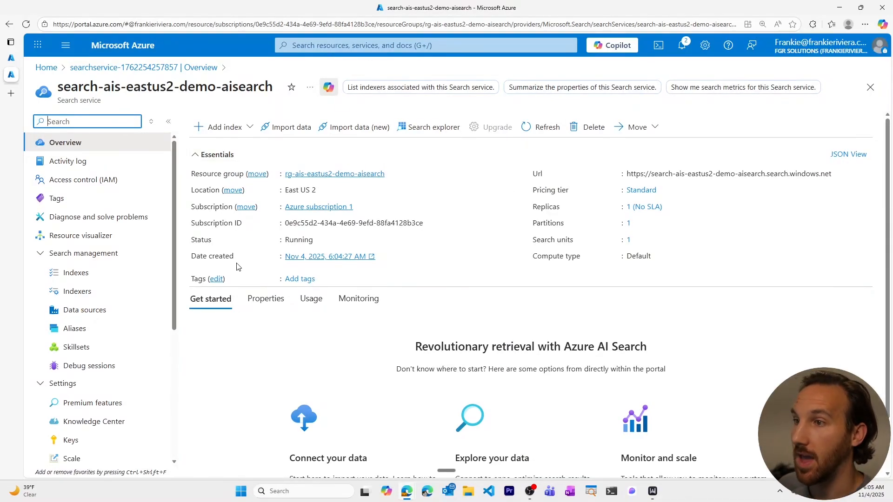
{"action": "scroll", "coordinate": [379, 276], "scroll_direction": "down", "scroll_amount": 1}
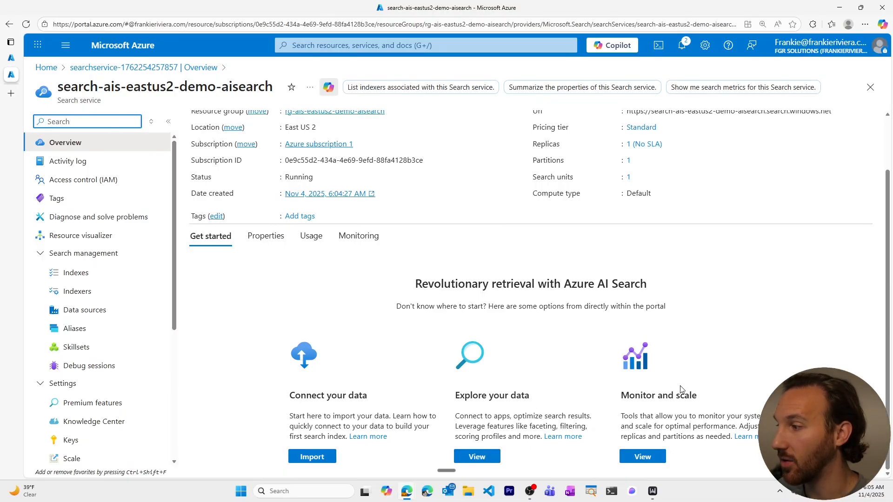
Review the search service's Properties, its Usage against quotas, and its Monitoring charts on the overview page.
{"action": "left_click", "coordinate": [266, 238]}
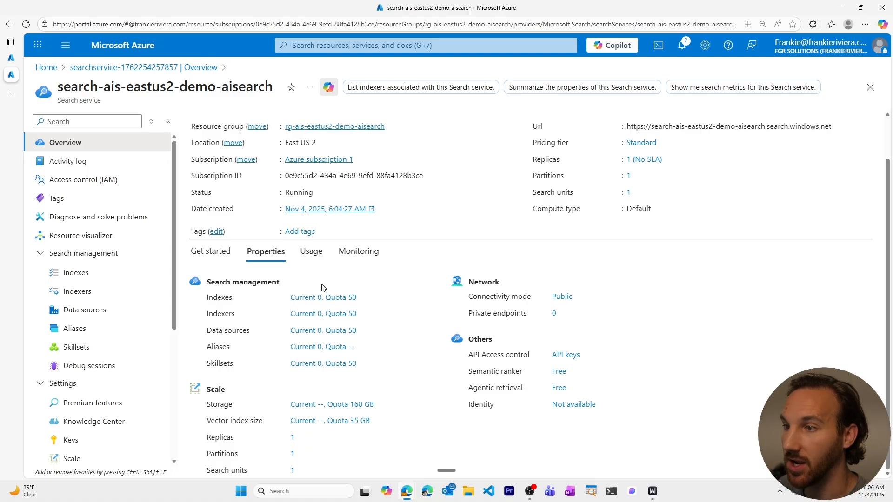
{"action": "left_click", "coordinate": [313, 252]}
{"action": "scroll", "coordinate": [334, 299], "scroll_direction": "down", "scroll_amount": 5}
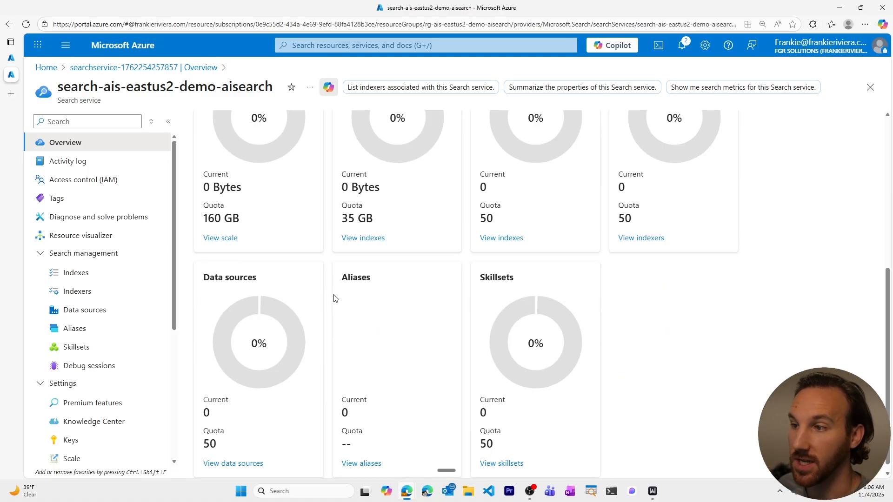
{"action": "scroll", "coordinate": [334, 298], "scroll_direction": "up", "scroll_amount": 3}
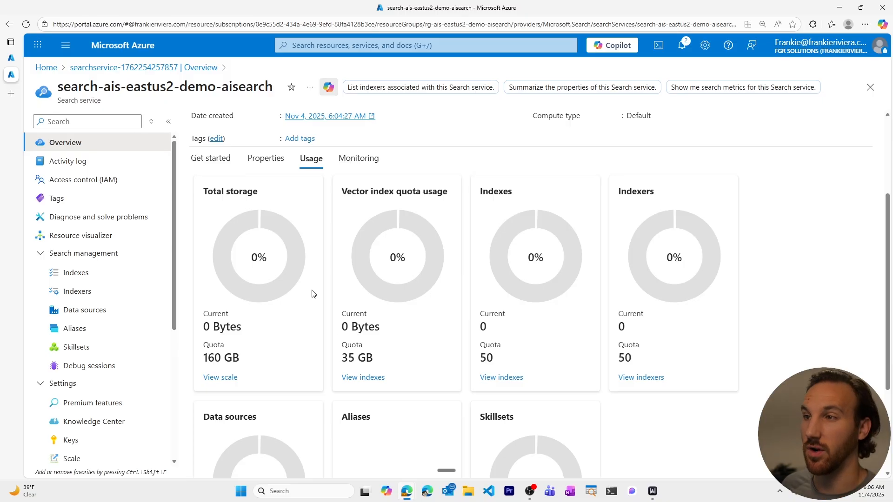
{"action": "left_click", "coordinate": [359, 159]}
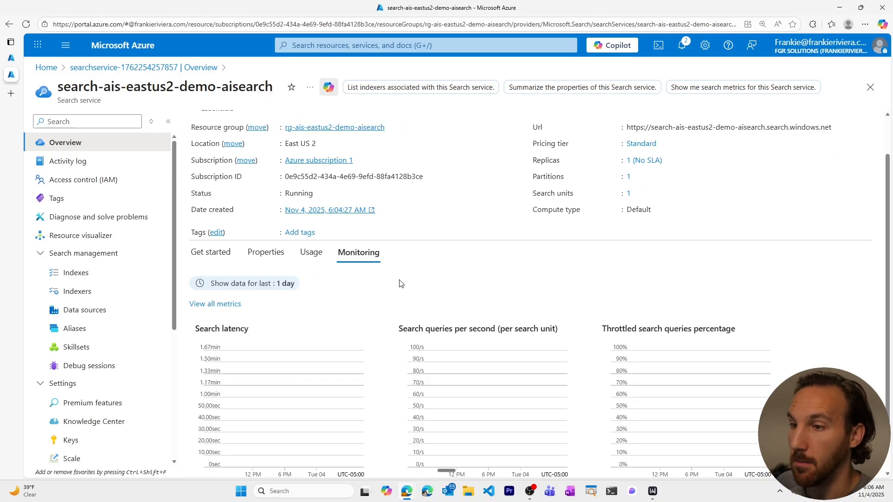
{"action": "scroll", "coordinate": [364, 271], "scroll_direction": "down", "scroll_amount": 1}
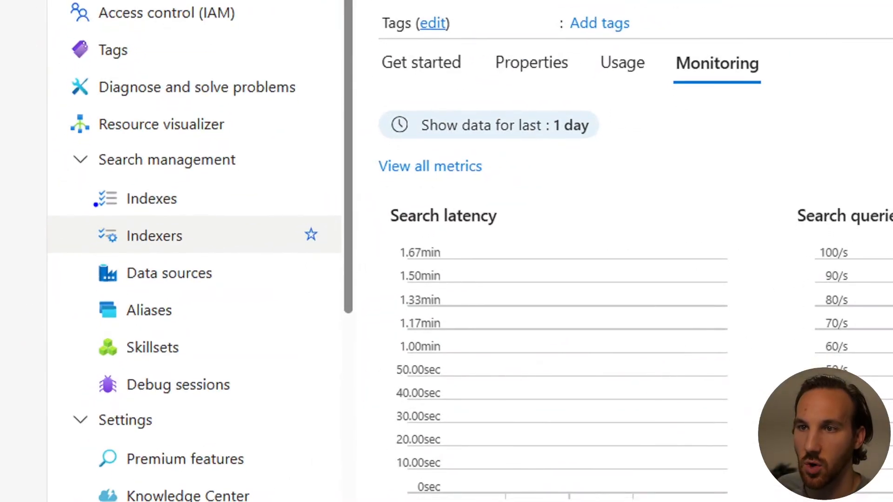
{"action": "left_click_drag", "start_coordinate": [84, 202], "coordinate": [56, 201]}
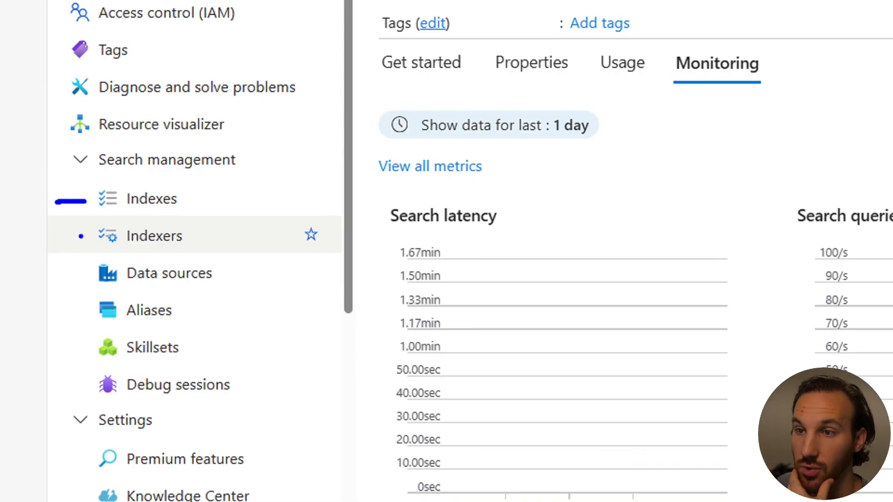
{"action": "left_click_drag", "start_coordinate": [86, 240], "coordinate": [56, 239]}
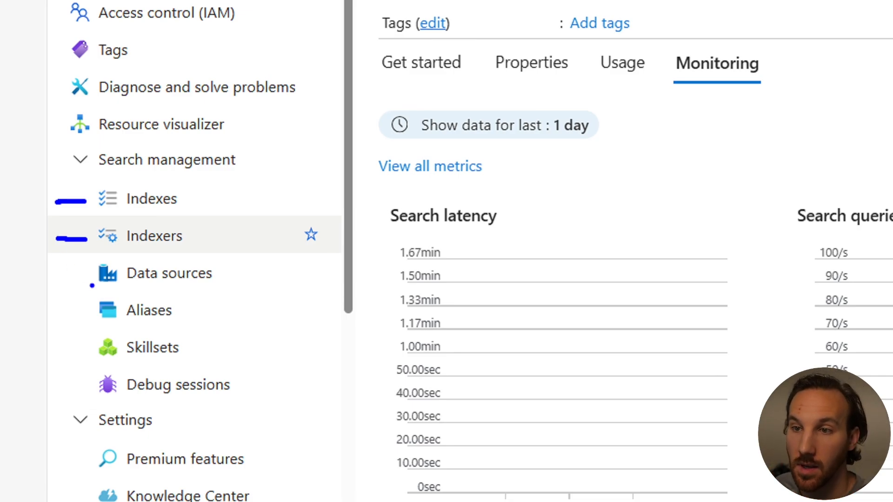
{"action": "left_click_drag", "start_coordinate": [88, 271], "coordinate": [53, 270]}
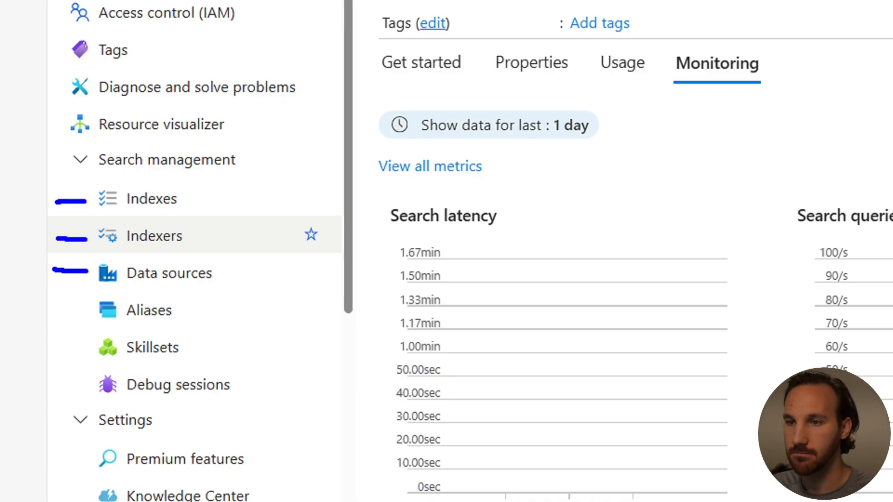
{"action": "left_click_drag", "start_coordinate": [90, 309], "coordinate": [56, 310]}
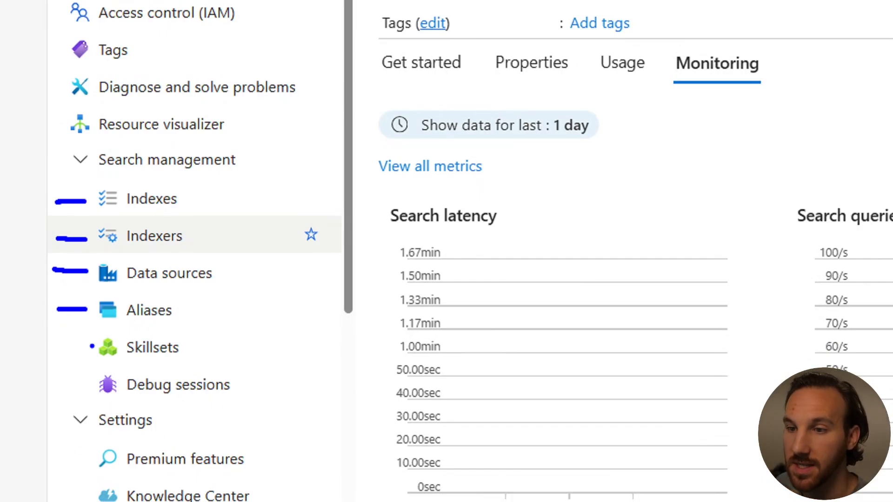
{"action": "left_click_drag", "start_coordinate": [91, 344], "coordinate": [49, 343]}
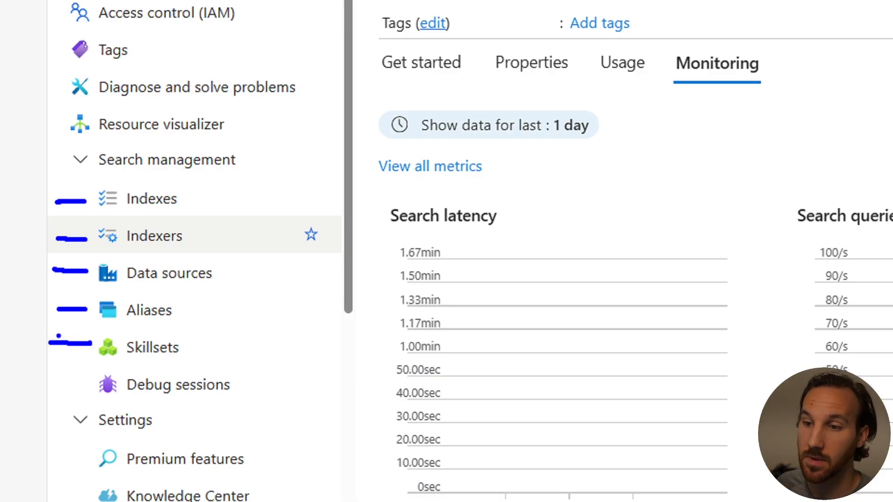
{"action": "left_click_drag", "start_coordinate": [87, 382], "coordinate": [51, 384]}
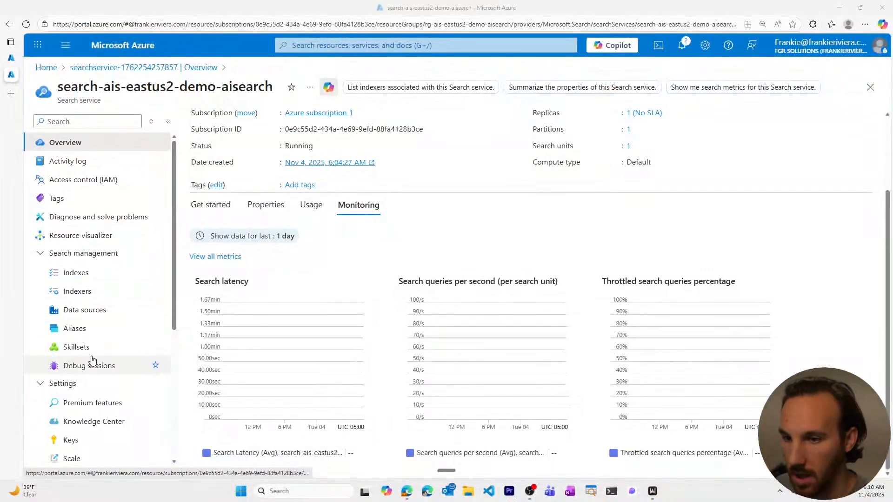
{"action": "scroll", "coordinate": [93, 360], "scroll_direction": "down", "scroll_amount": 3}
{"action": "scroll", "coordinate": [97, 358], "scroll_direction": "down", "scroll_amount": 1}
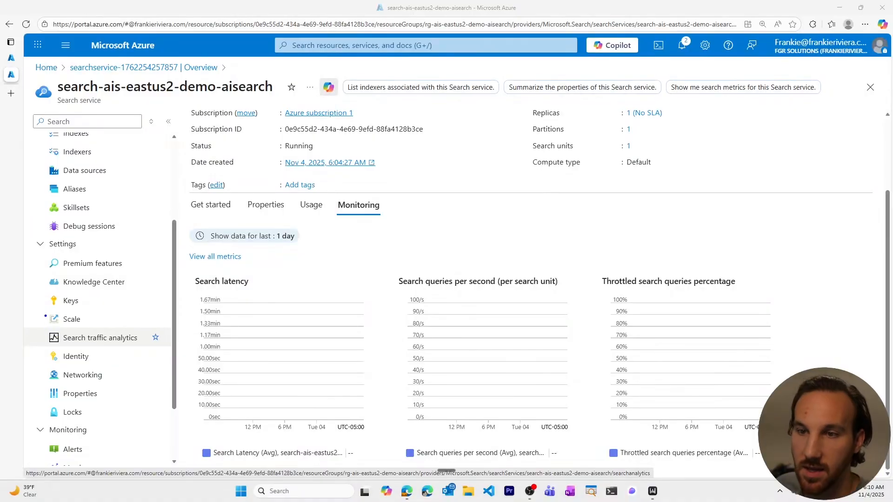
{"action": "mouse_move", "coordinate": [44, 301]}
{"action": "left_mouse_down"}
{"action": "mouse_move", "coordinate": [34, 301]}
{"action": "mouse_move", "coordinate": [24, 320]}
{"action": "left_mouse_up"}
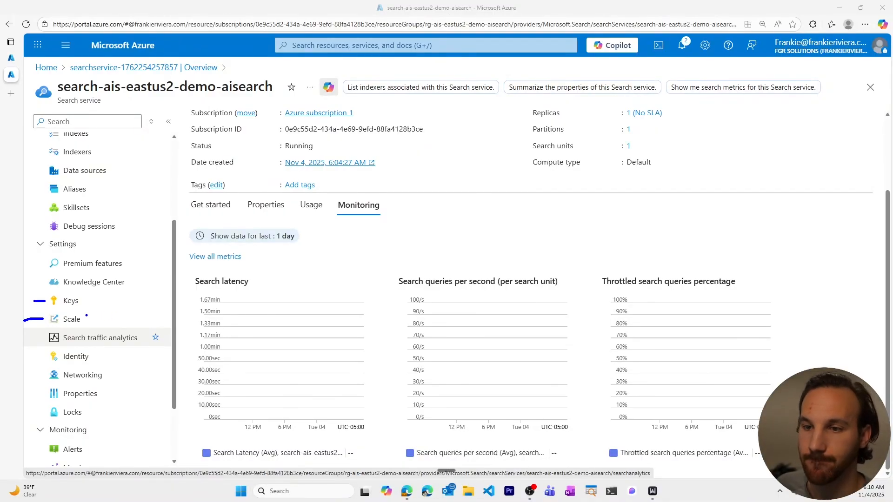
{"action": "key", "text": "Escape"}
{"action": "scroll", "coordinate": [272, 282], "scroll_direction": "up", "scroll_amount": 2}
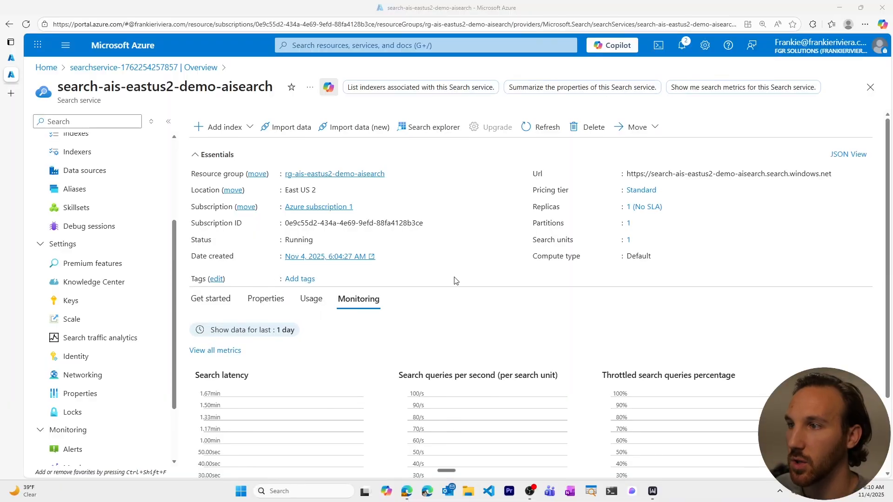